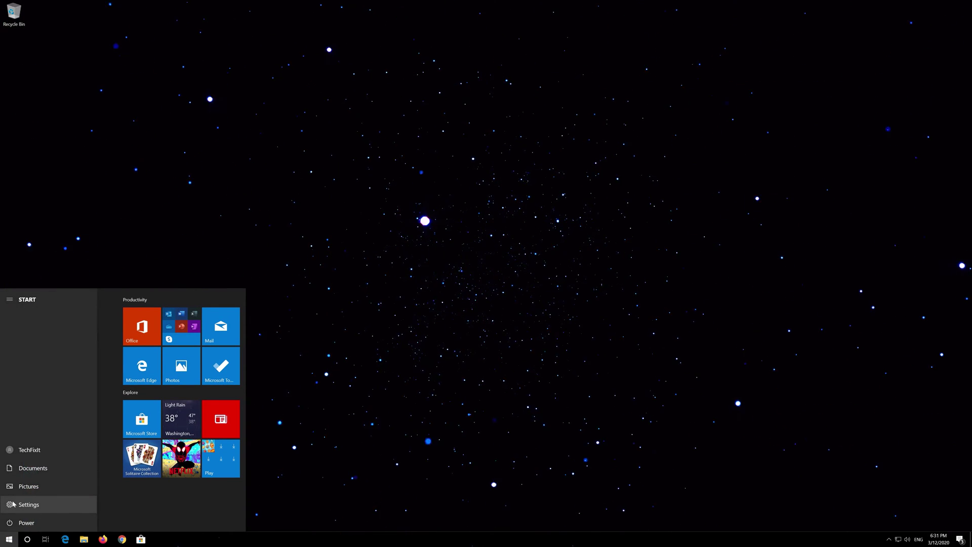
# - Open Windows Settings from Start and go to the System category
pyautogui.click(43, 505)
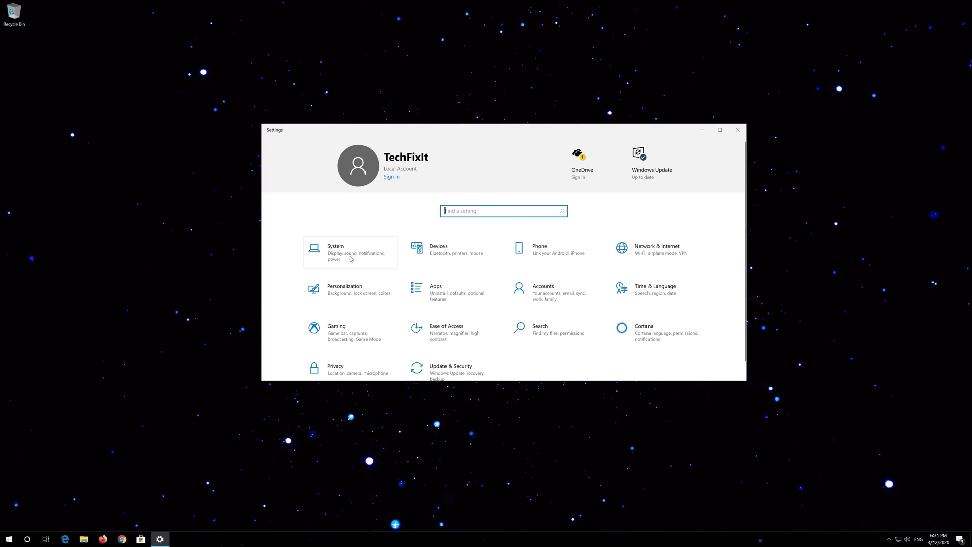
pyautogui.click(350, 257)
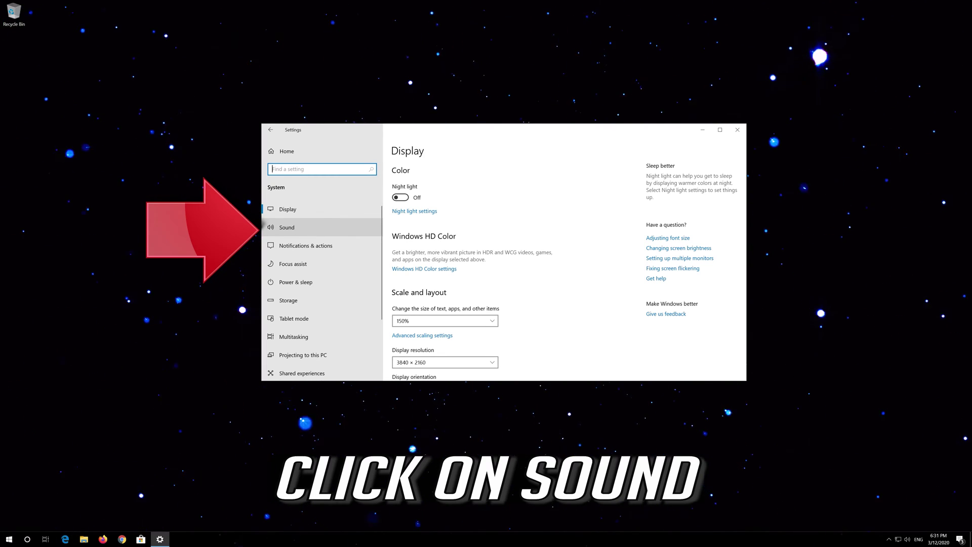
# - Show Sound, check the output devices, and troubleshoot audio on the Speakers device
pyautogui.click(315, 228)
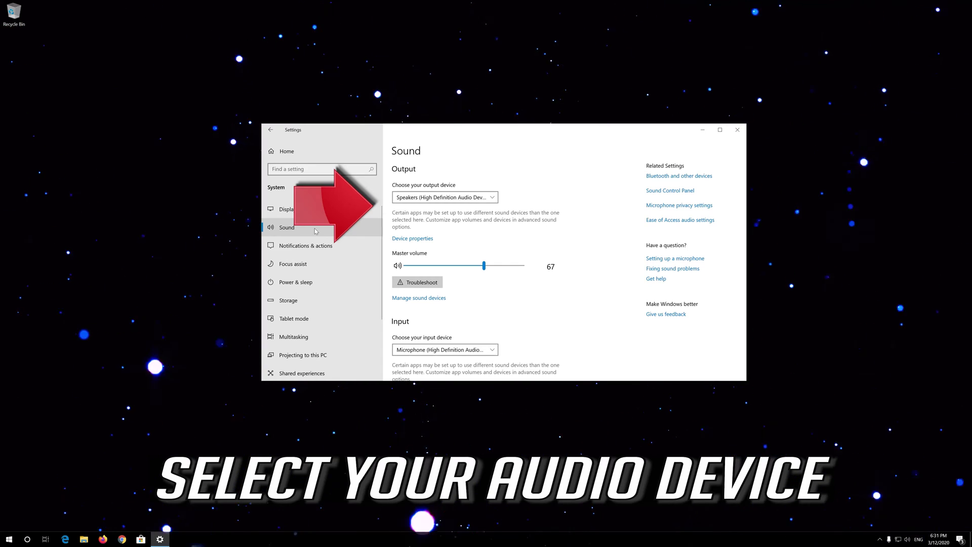
pyautogui.click(425, 199)
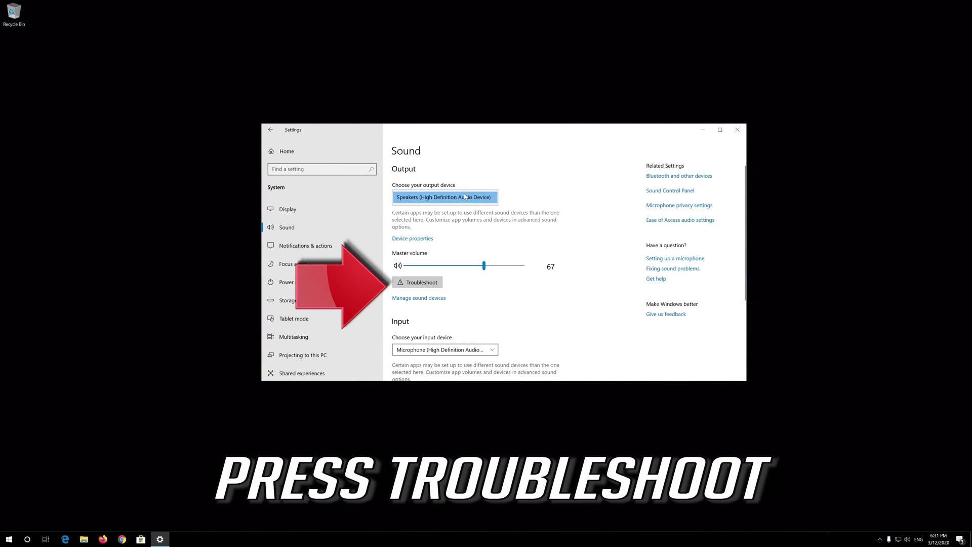
pyautogui.click(420, 285)
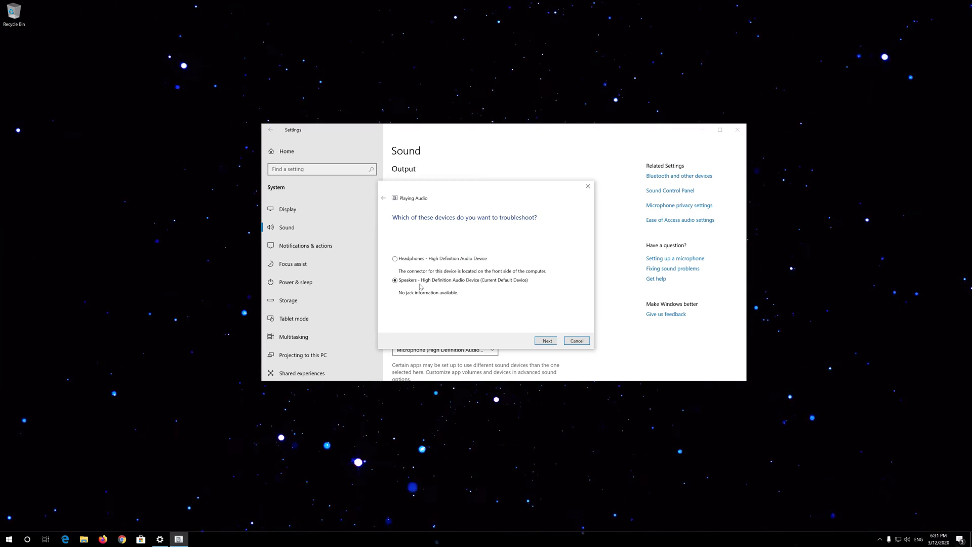
pyautogui.click(393, 279)
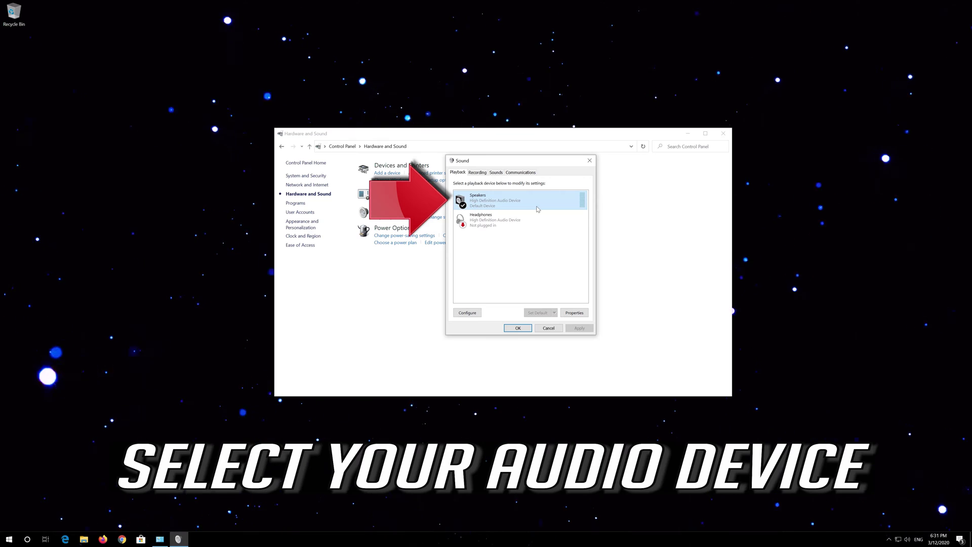
# - Check the Speakers' default format (16-bit, 44100 Hz) on the Advanced tab, then confirm with OK
pyautogui.rightClick(510, 201)
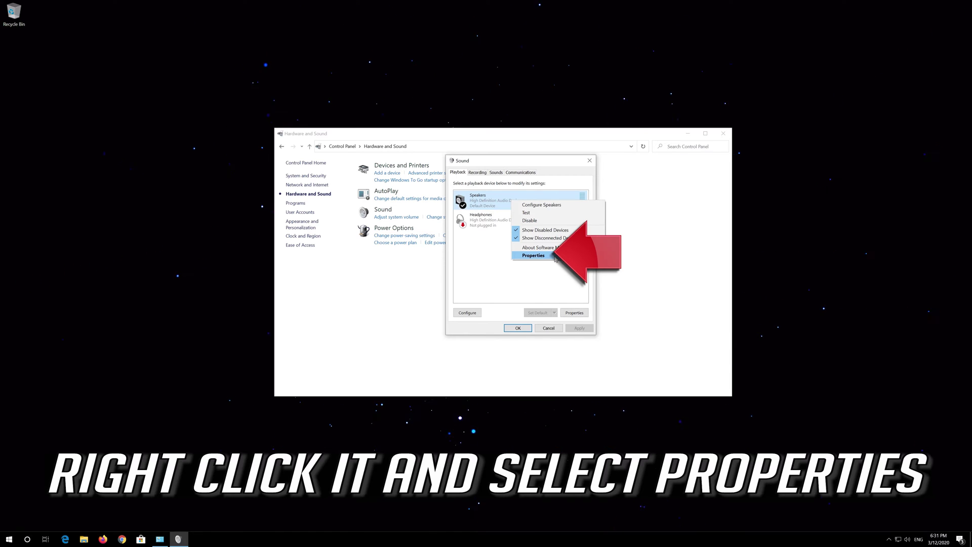
pyautogui.click(535, 256)
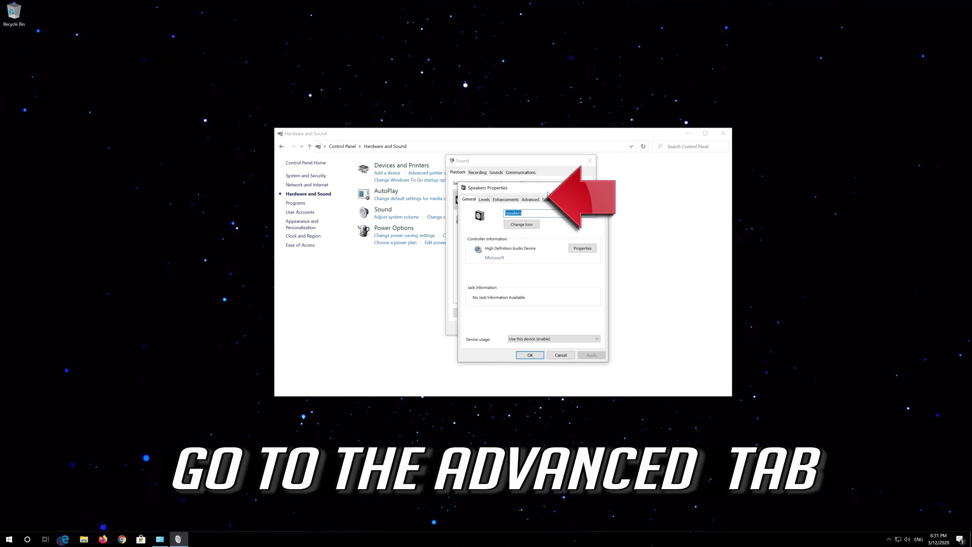
pyautogui.click(530, 200)
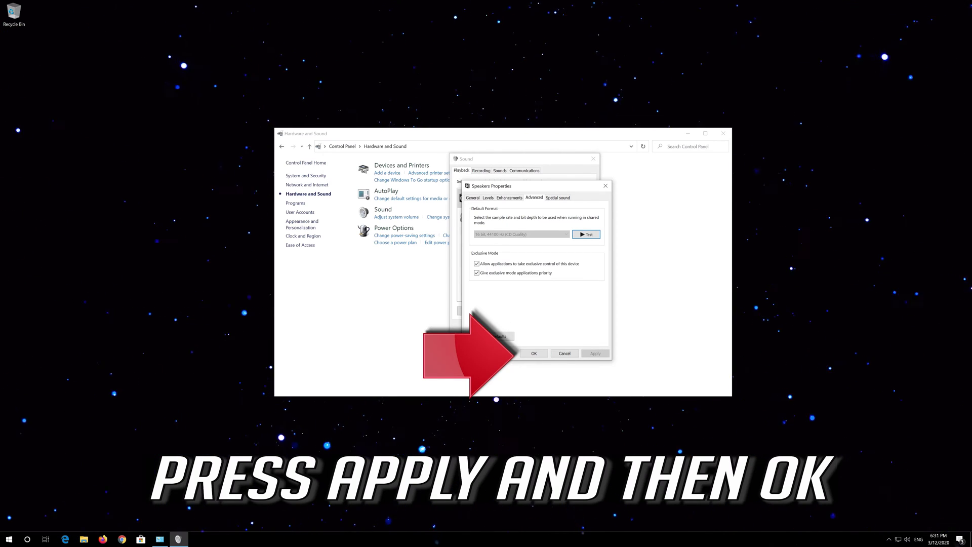
pyautogui.click(524, 354)
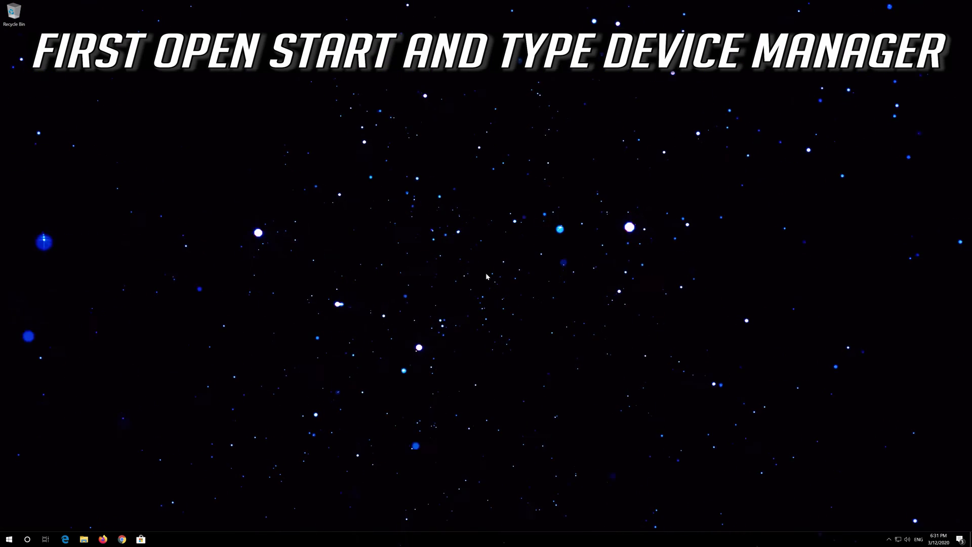
# - Launch Device Manager, centre it, and select High Definition Audio Device under Sound controllers
pyautogui.press('super')
pyautogui.write('devic')
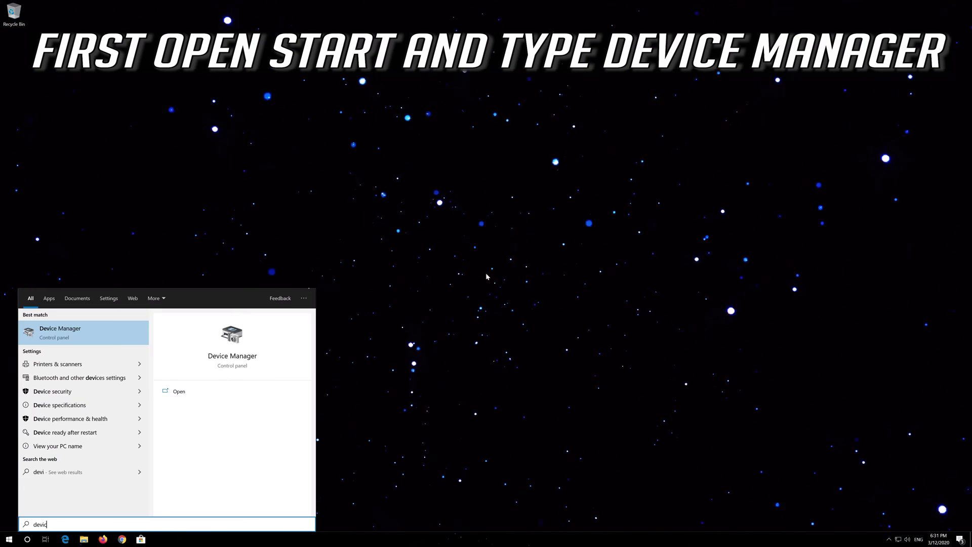
pyautogui.write('e manager')
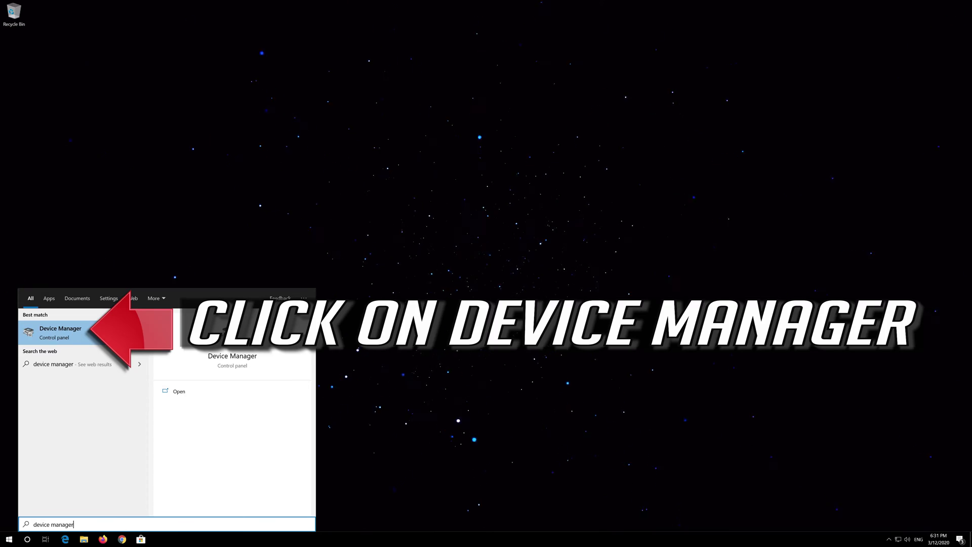
pyautogui.click(73, 335)
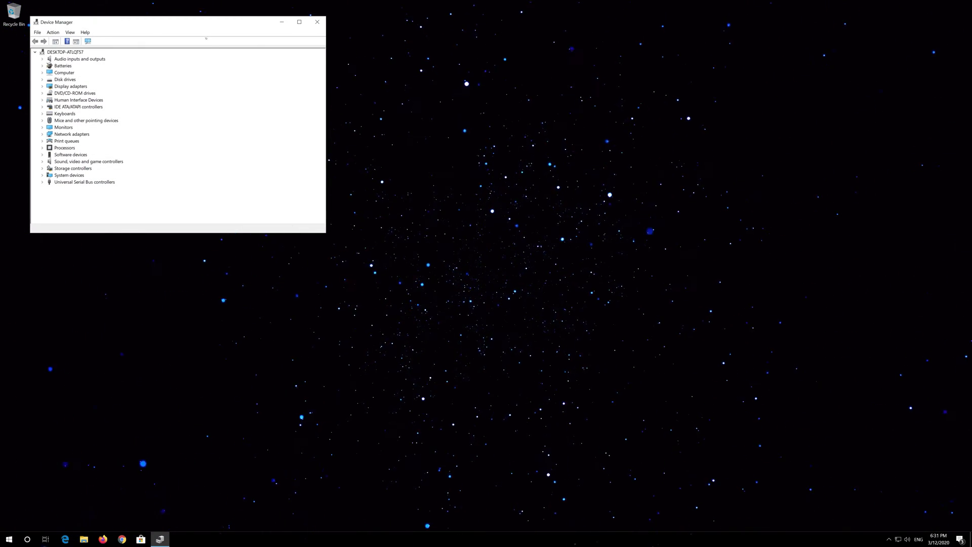
pyautogui.moveTo(202, 30); pyautogui.dragTo(473, 136)
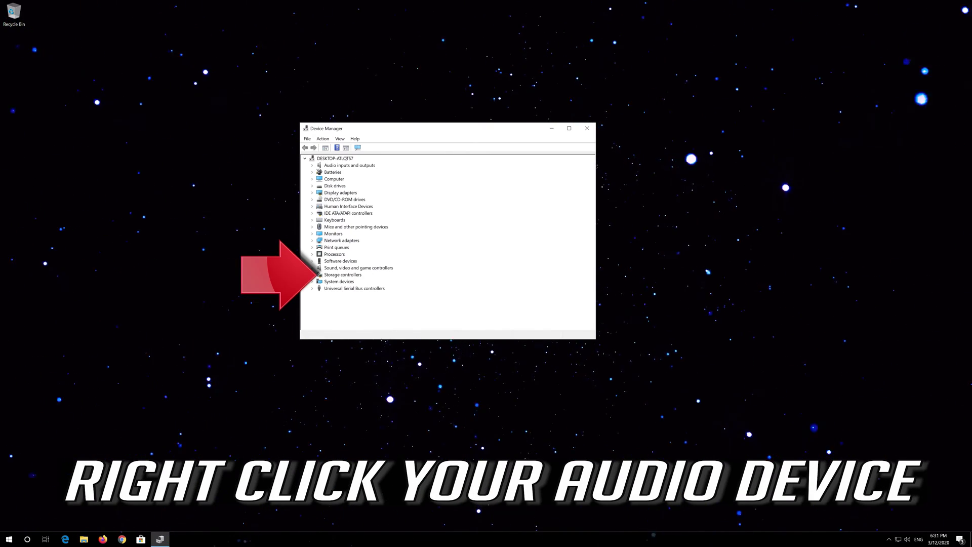
pyautogui.click(312, 268)
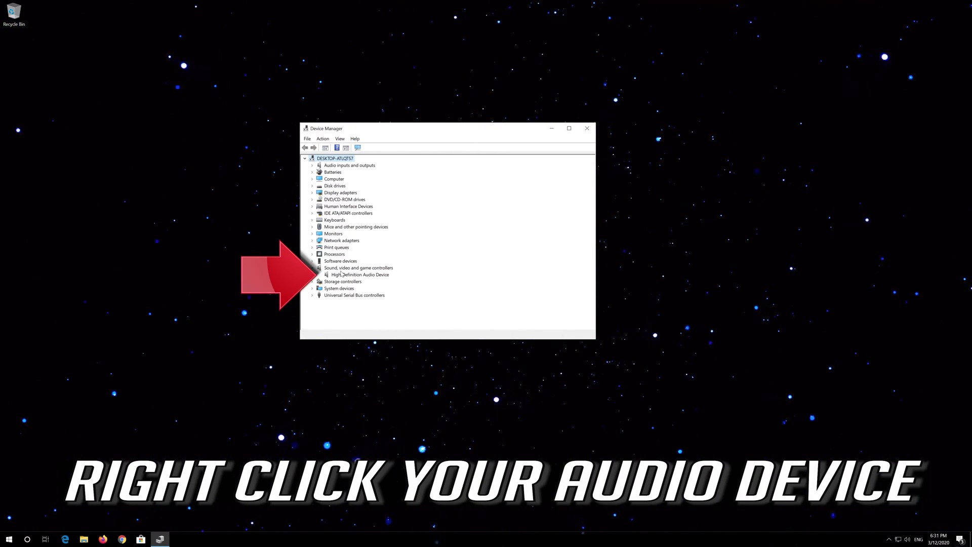
pyautogui.click(357, 275)
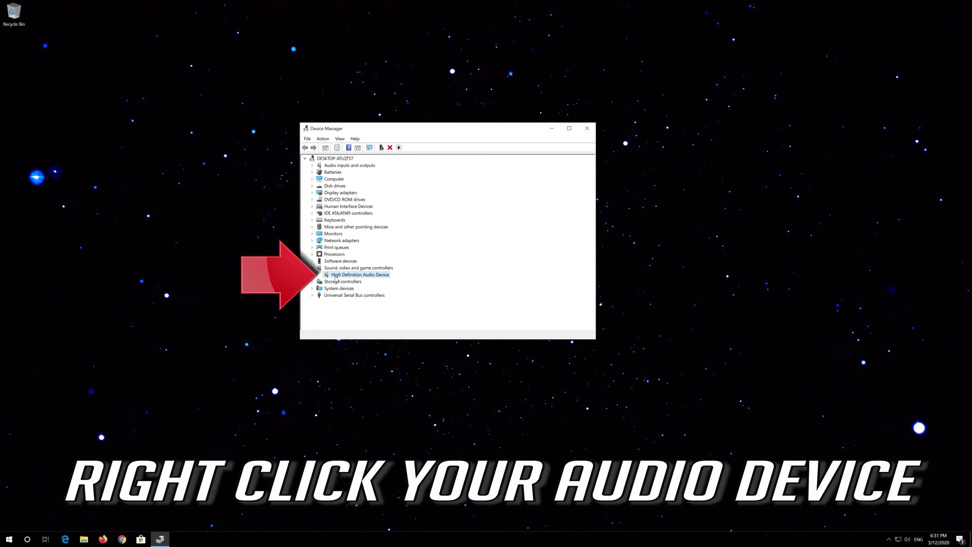
# - Auto-search for a newer High Definition Audio Device driver, then check Windows Update
pyautogui.rightClick(374, 278)
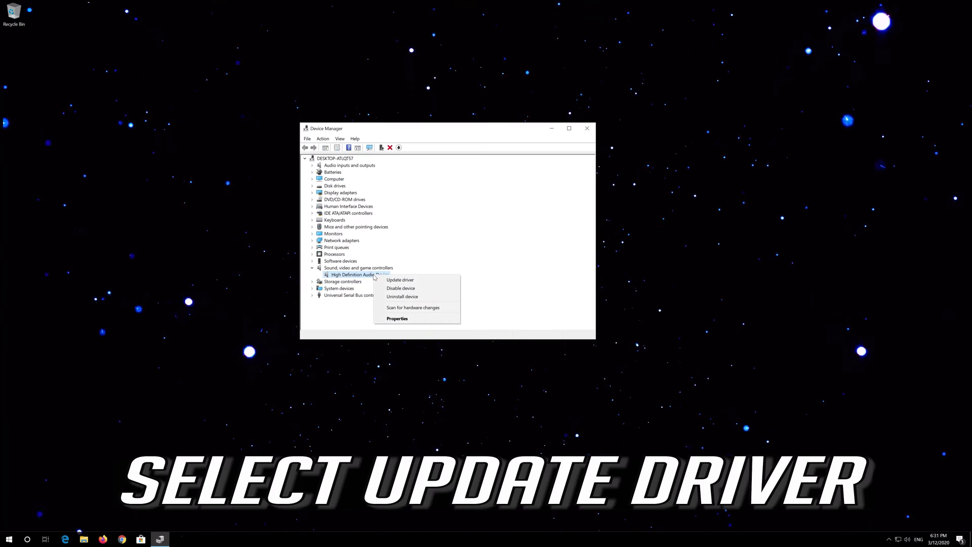
pyautogui.click(426, 283)
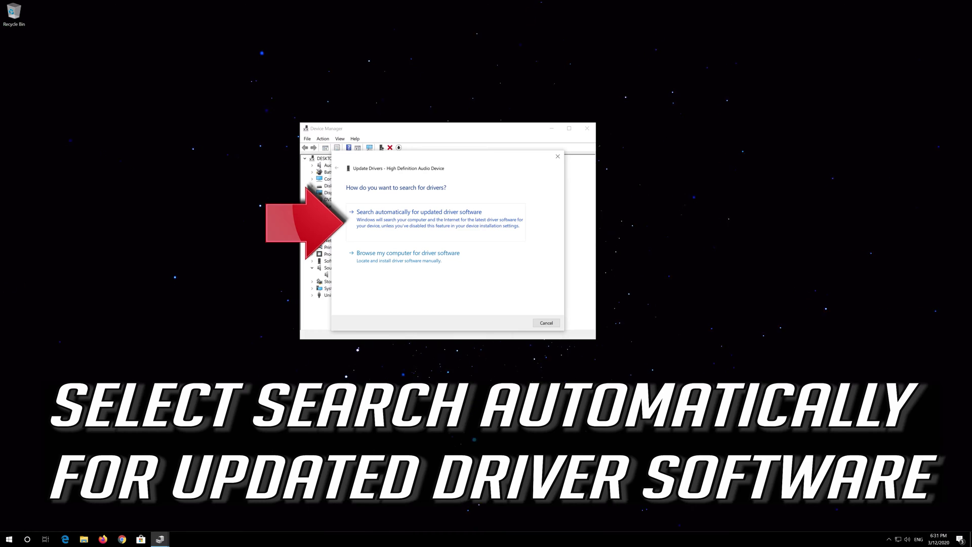
pyautogui.click(437, 223)
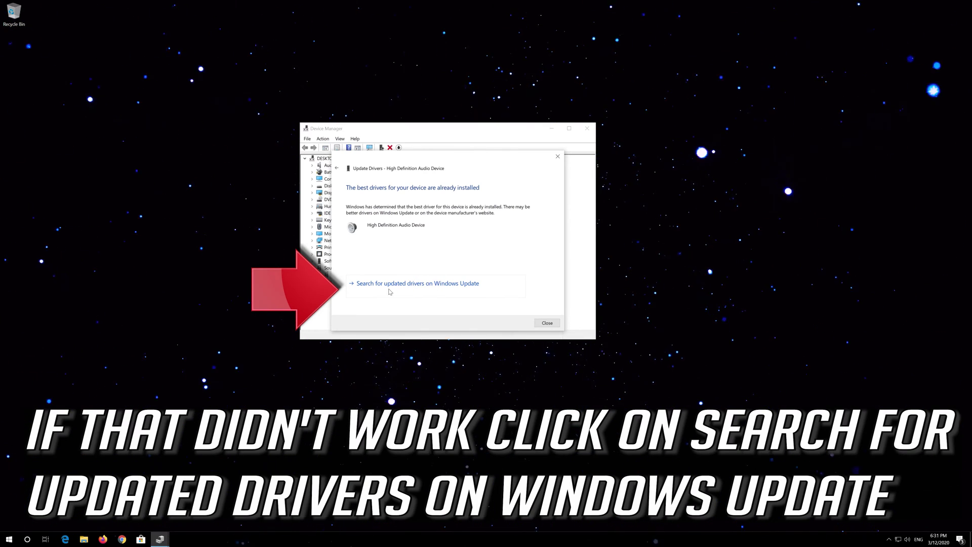
pyautogui.click(414, 283)
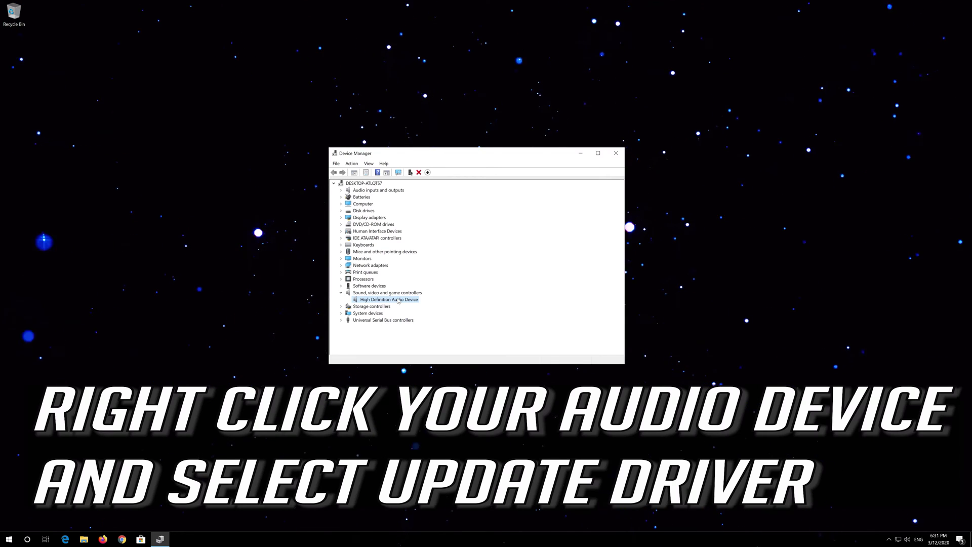
# - Pick the High Definition Audio Device driver from this computer's compatible drivers list
pyautogui.rightClick(392, 301)
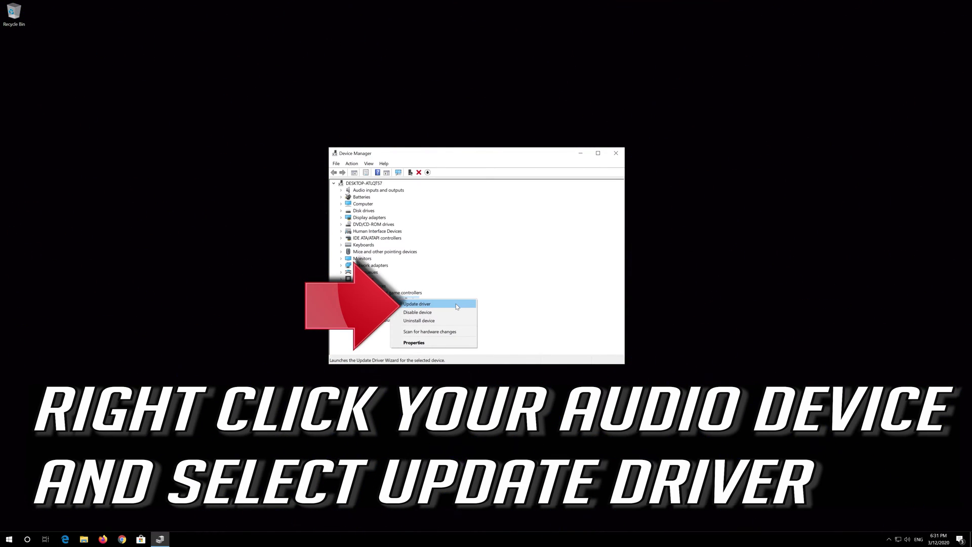
pyautogui.click(454, 304)
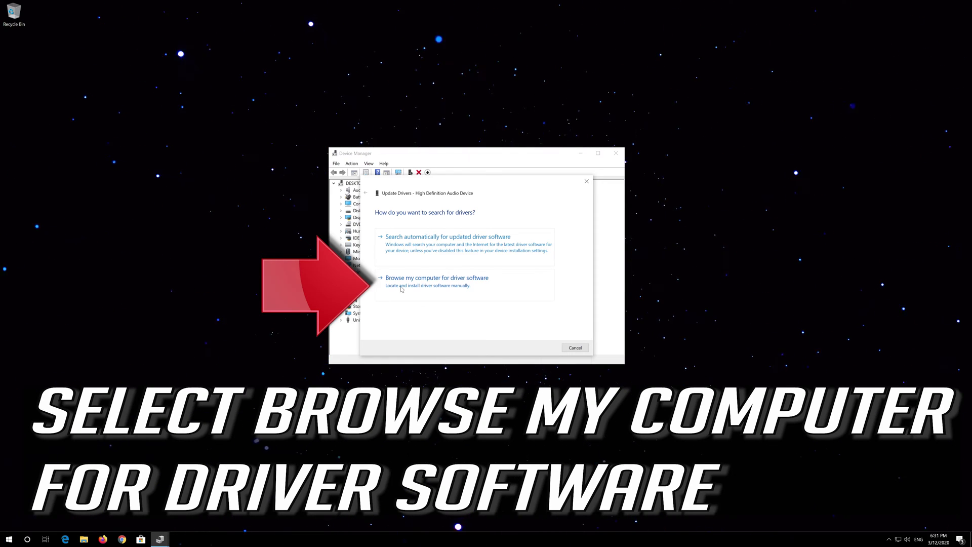
pyautogui.click(443, 292)
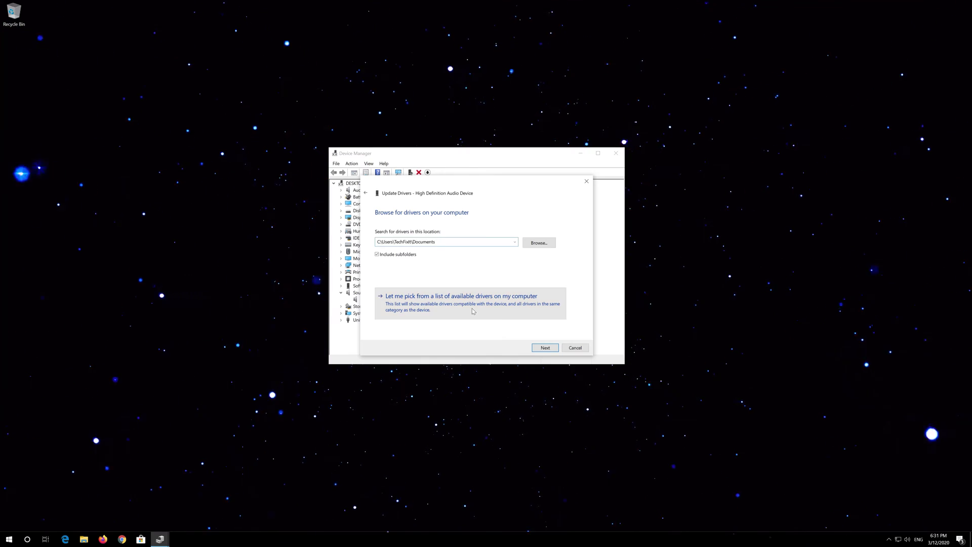
pyautogui.click(472, 310)
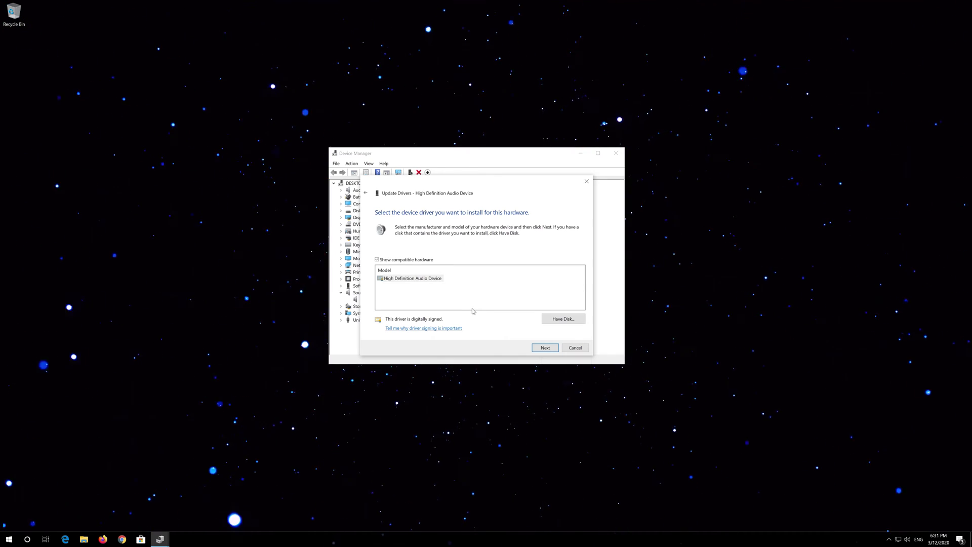
pyautogui.click(412, 281)
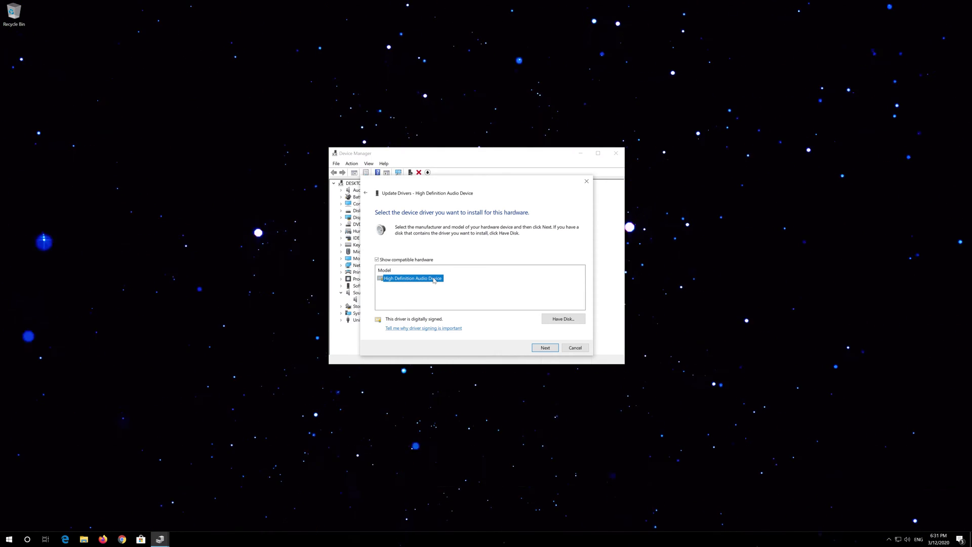
# - Install the chosen driver despite the compatibility warning and close the wizard
pyautogui.click(545, 348)
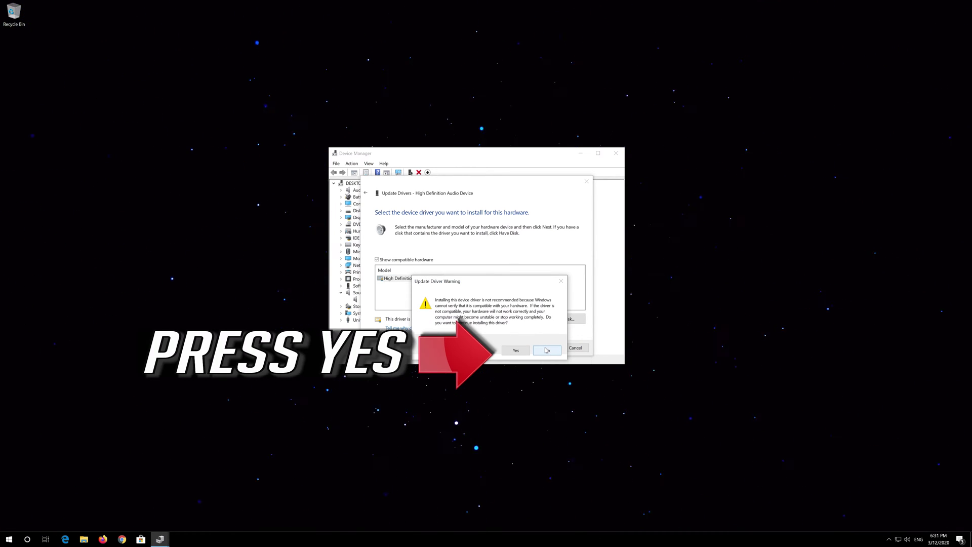
pyautogui.click(513, 350)
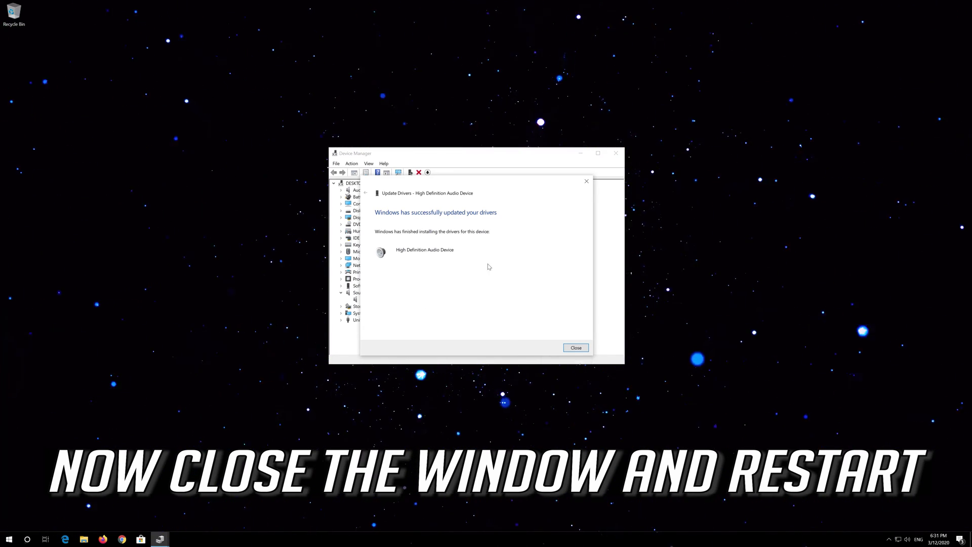
pyautogui.click(576, 348)
# - Close Device Manager and bring up Start's restart and shut down options
pyautogui.click(617, 153)
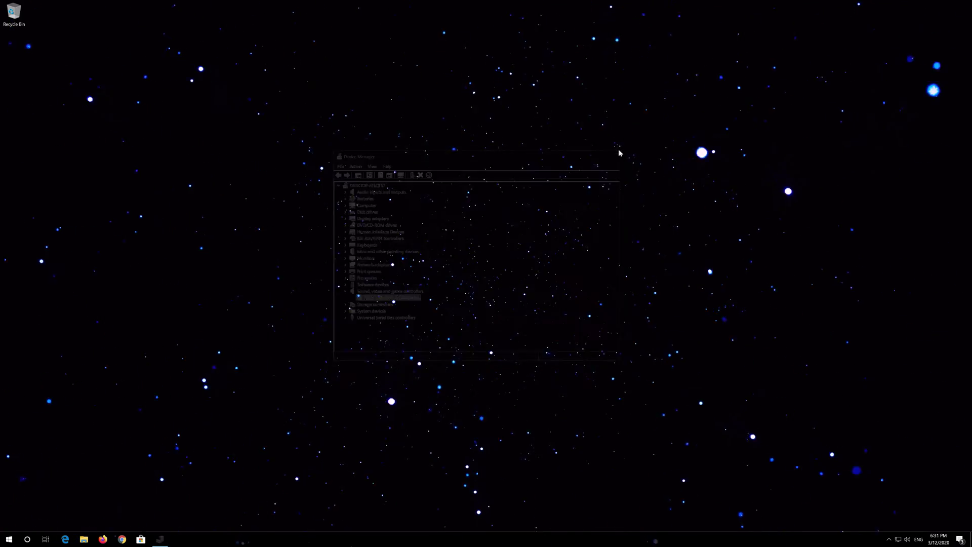
pyautogui.click(6, 539)
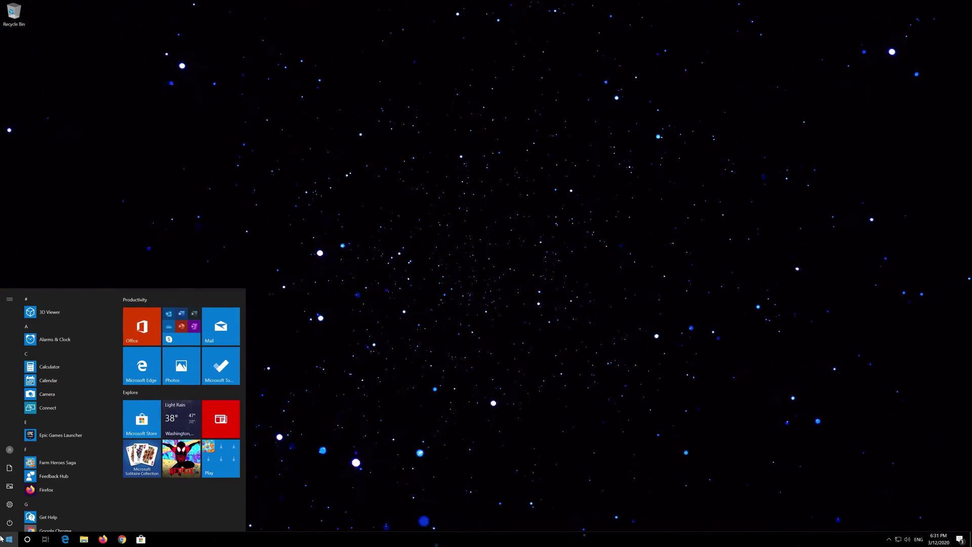
pyautogui.click(9, 522)
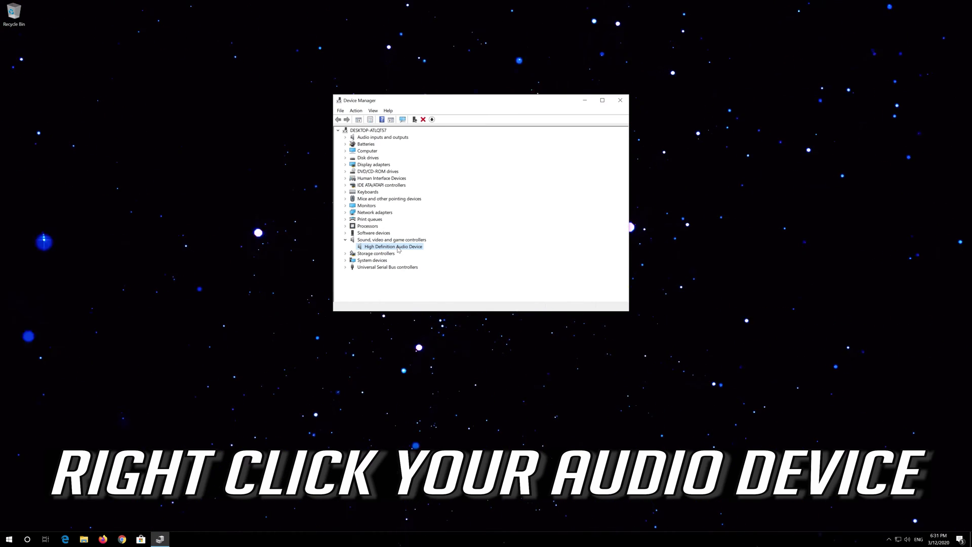
# - Uninstall the High Definition Audio Device, then close Device Manager
pyautogui.rightClick(398, 249)
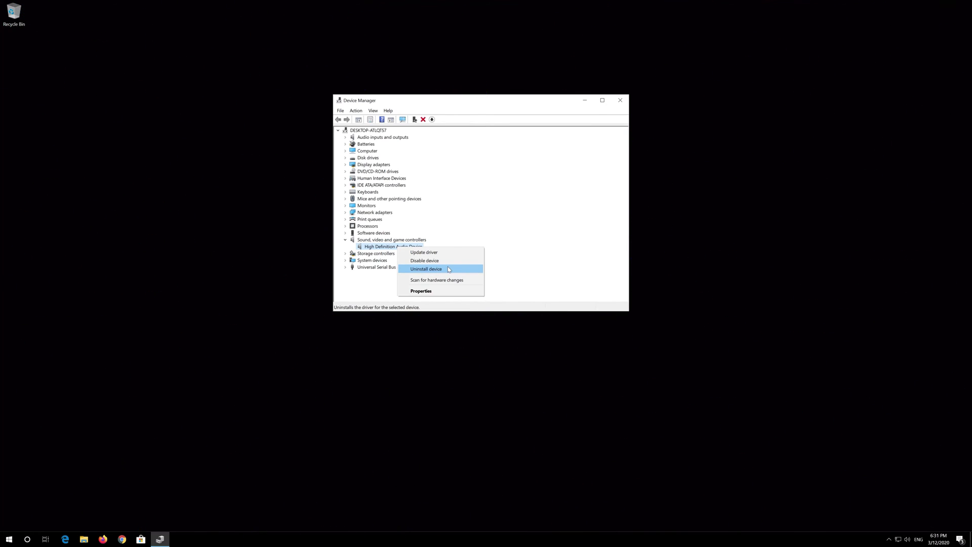
pyautogui.click(448, 269)
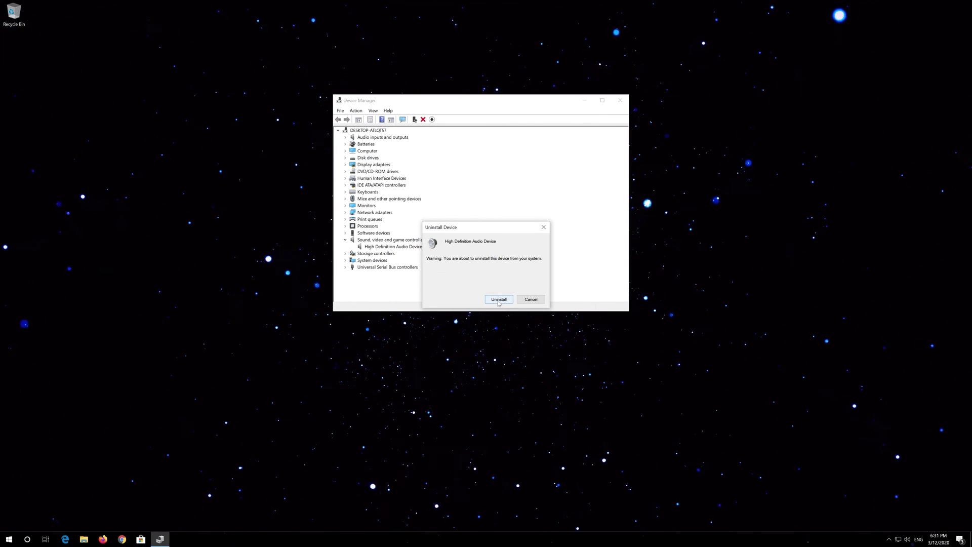
pyautogui.click(498, 299)
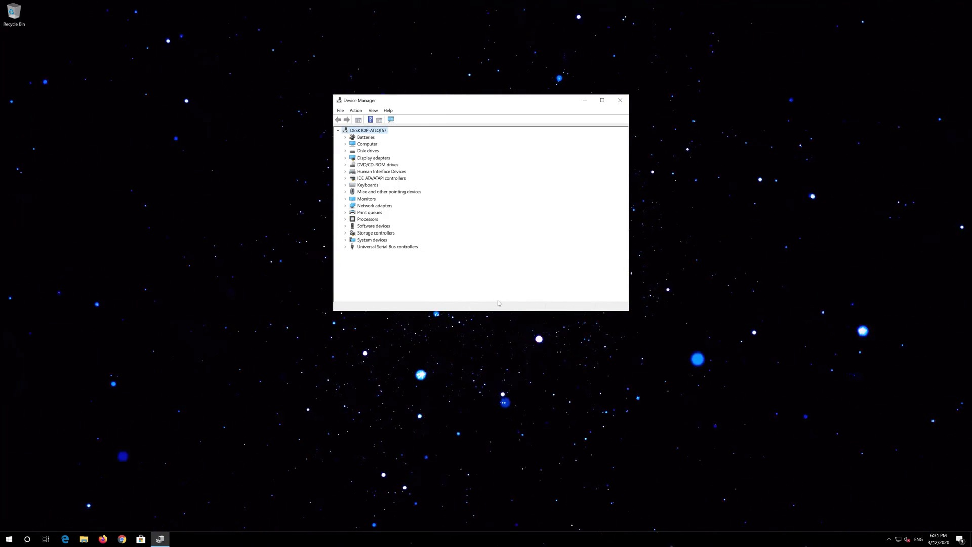
pyautogui.click(621, 104)
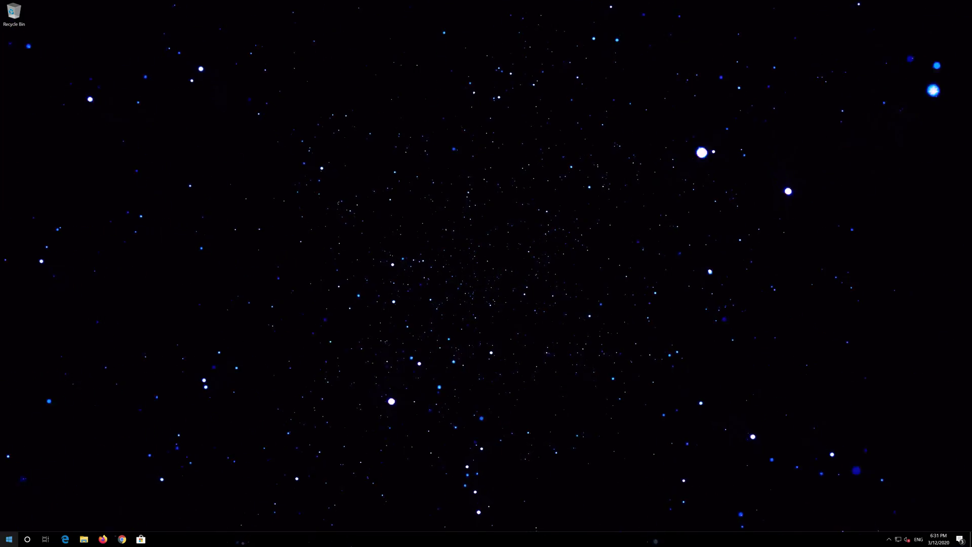
pyautogui.click(8, 539)
# - Open Control Panel from Start search and go to Hardware and Sound
pyautogui.click(11, 521)
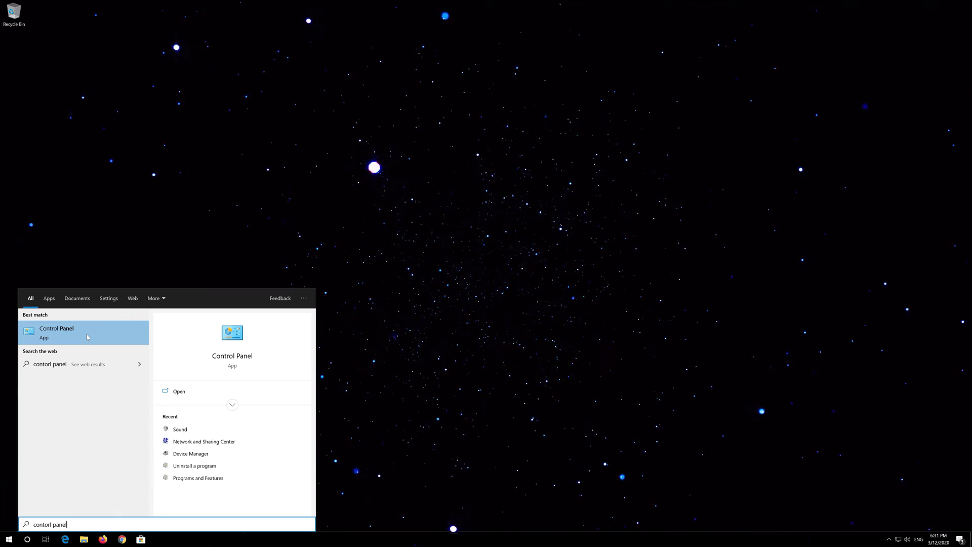
pyautogui.click(86, 334)
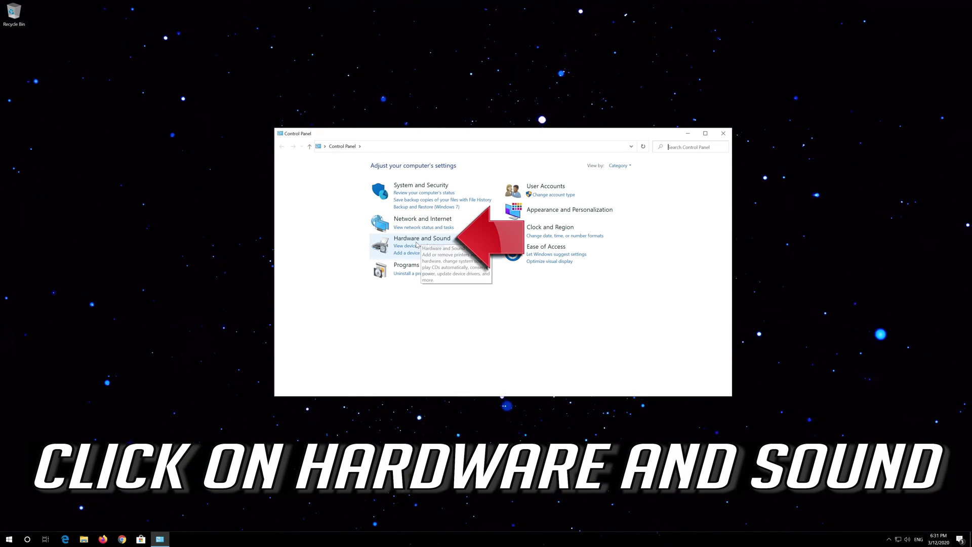
pyautogui.click(420, 240)
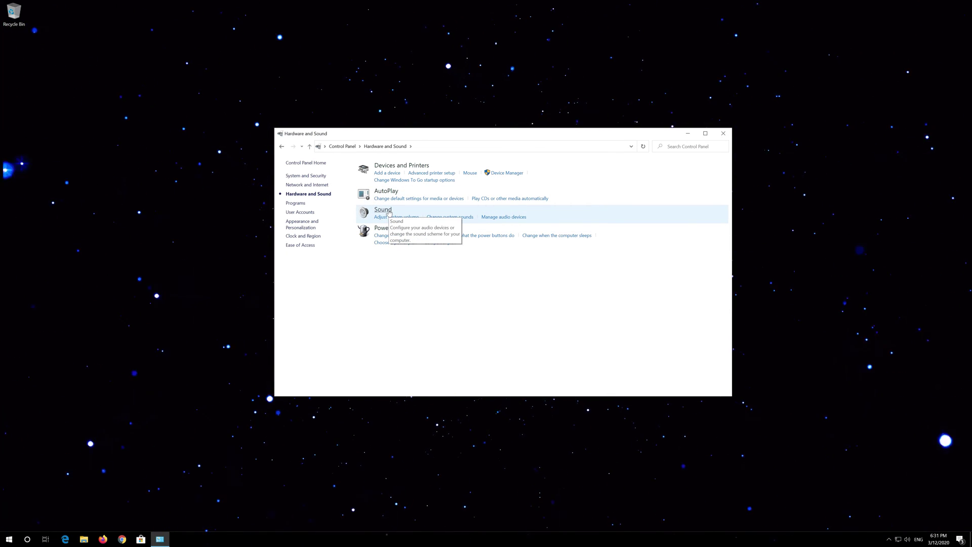
# - Open the Sound dialog, centre it, and select the Speakers playback device
pyautogui.click(389, 215)
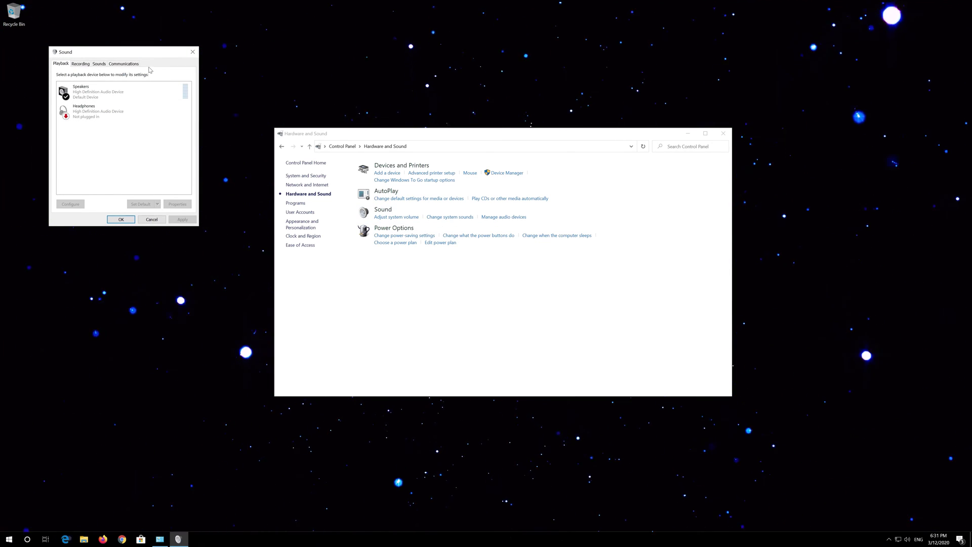
pyautogui.moveTo(139, 54); pyautogui.dragTo(481, 149)
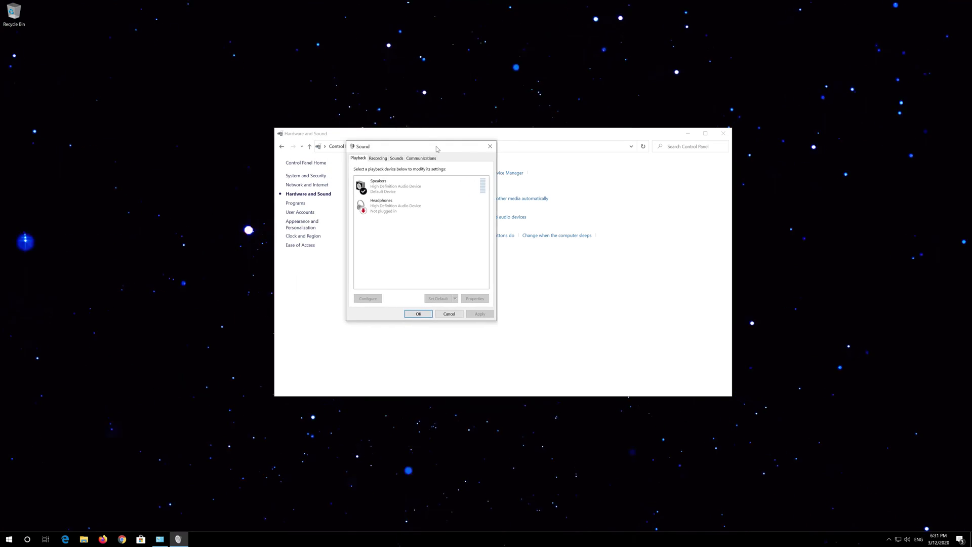
pyautogui.click(463, 190)
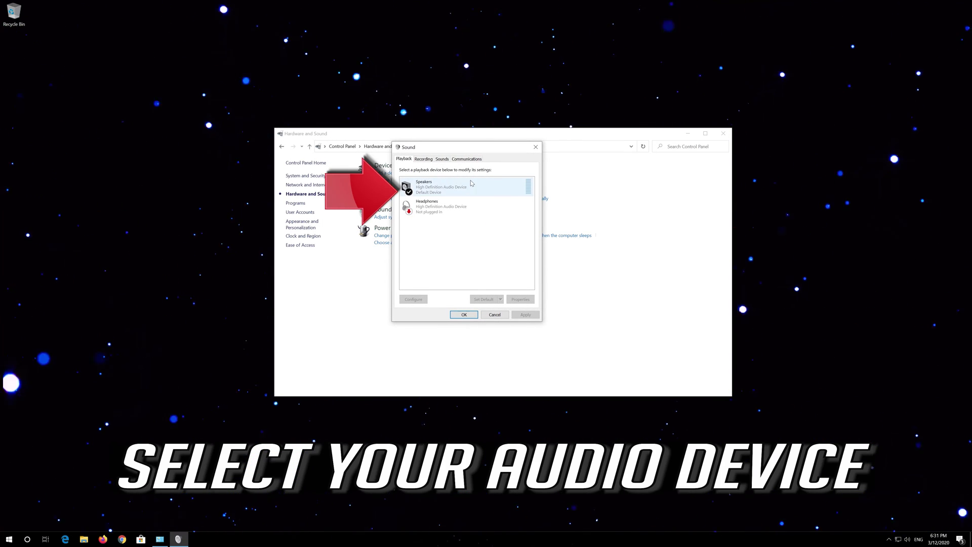
pyautogui.click(463, 192)
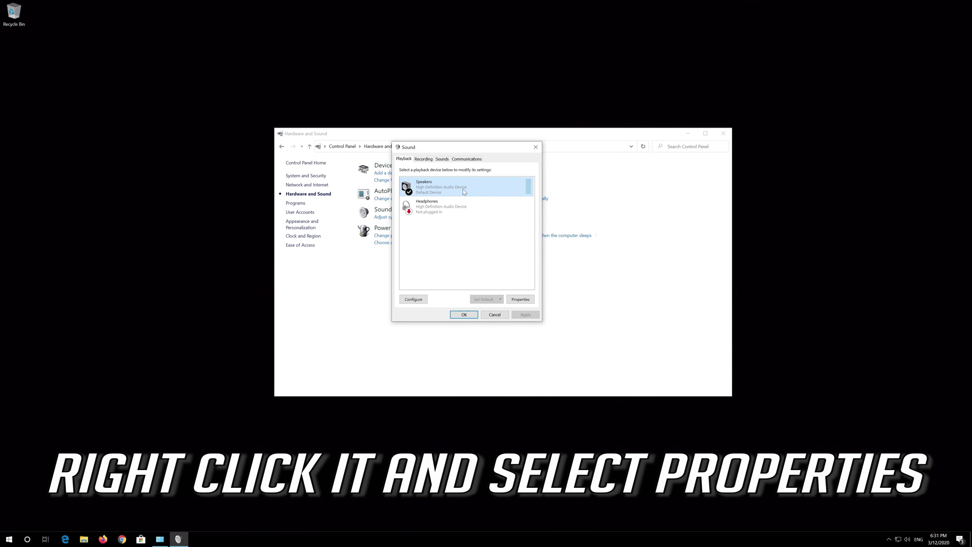
pyautogui.rightClick(463, 192)
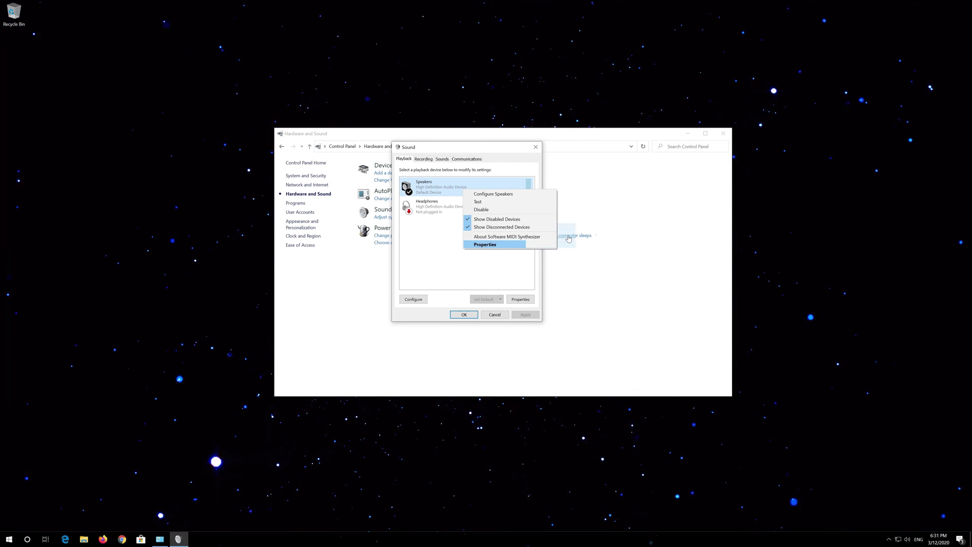
# - Tick 'Disable all enhancements' on the Speakers Properties Enhancements tab
pyautogui.click(517, 246)
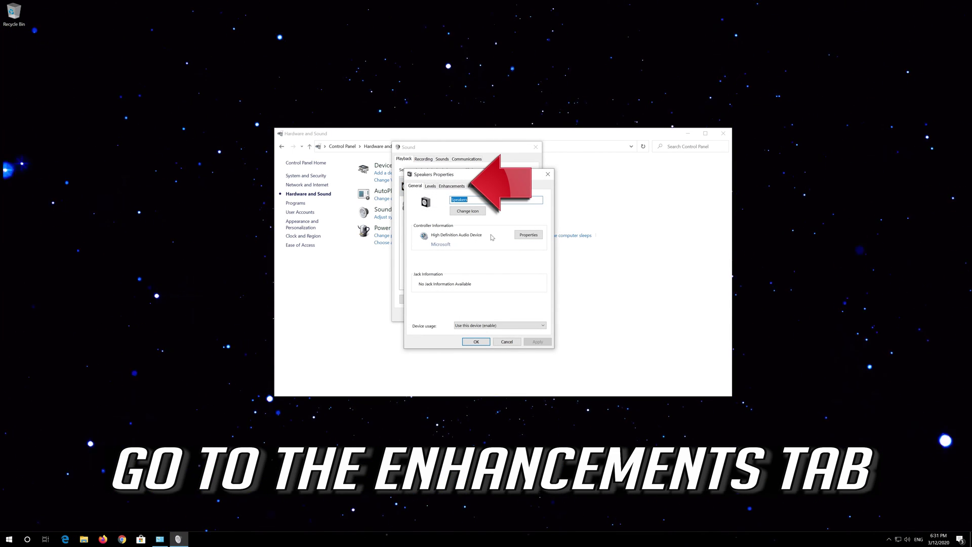
pyautogui.click(462, 188)
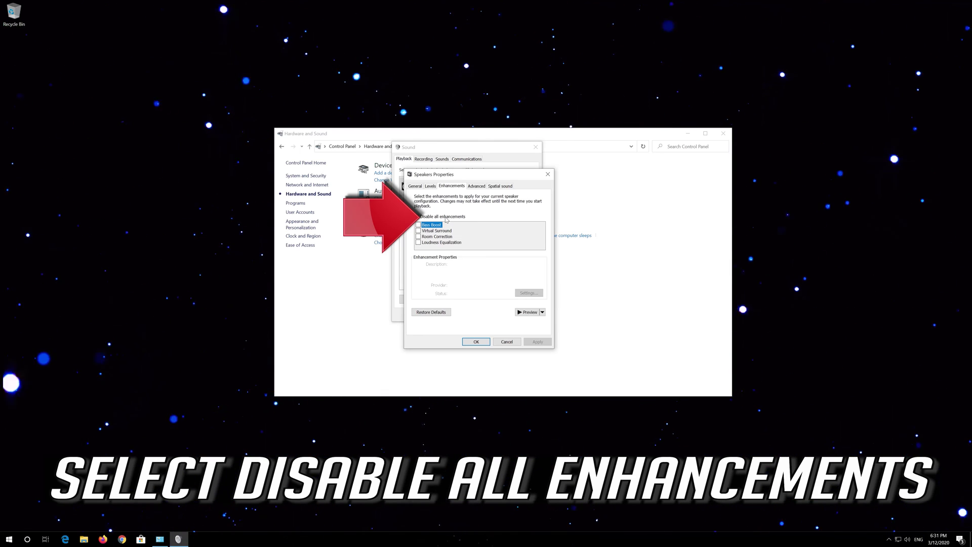
pyautogui.click(444, 217)
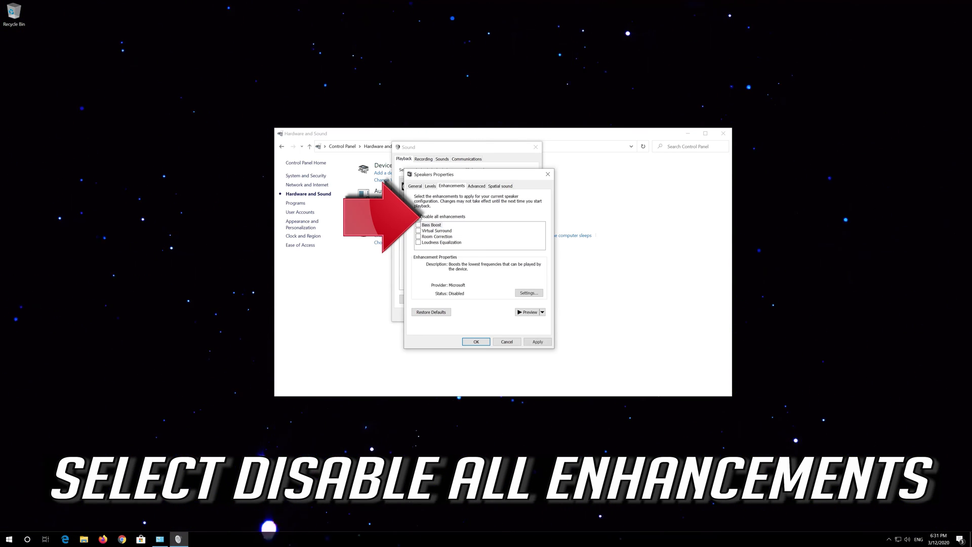